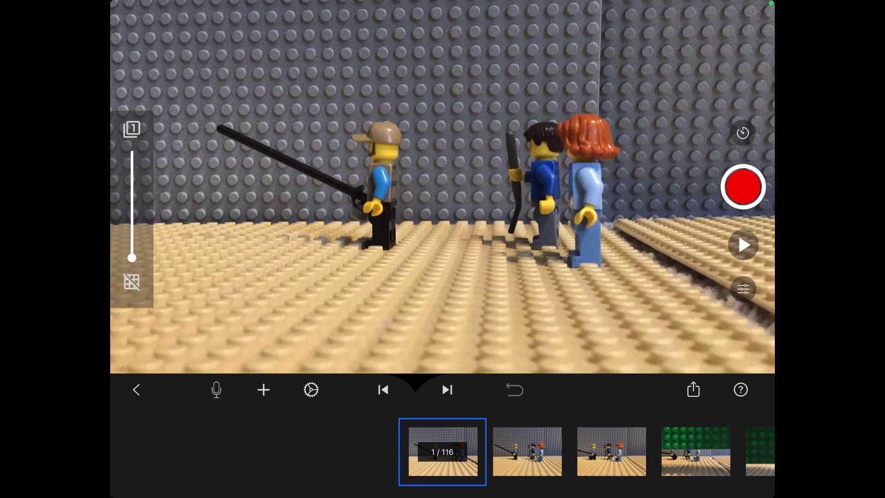
Step: Play the 116-frame Lego movie to its green 'The end' sign, then return to the gallery
left_click(738, 232)
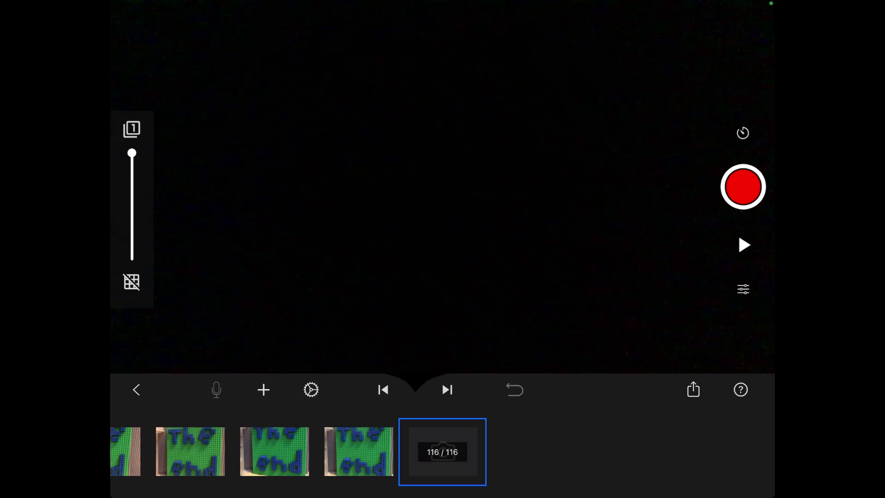
scroll(443, 452, "left", 6)
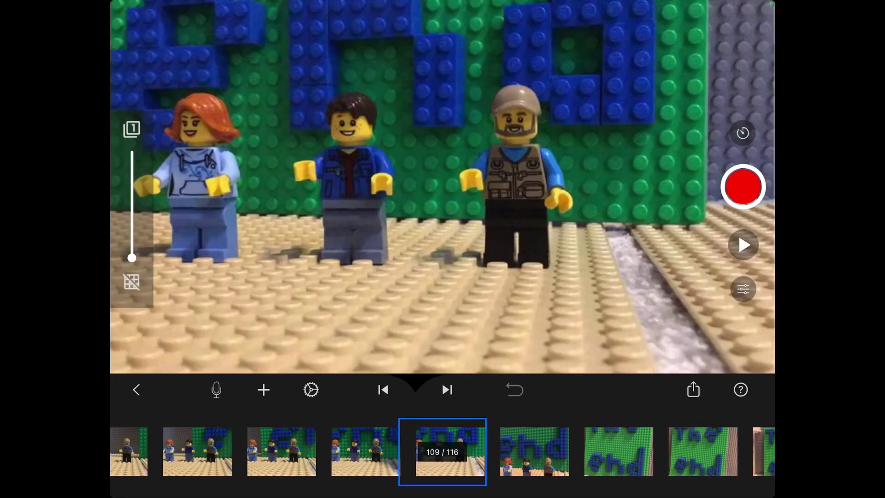
scroll(442, 452, "left", 1)
scroll(442, 452, "right", 2)
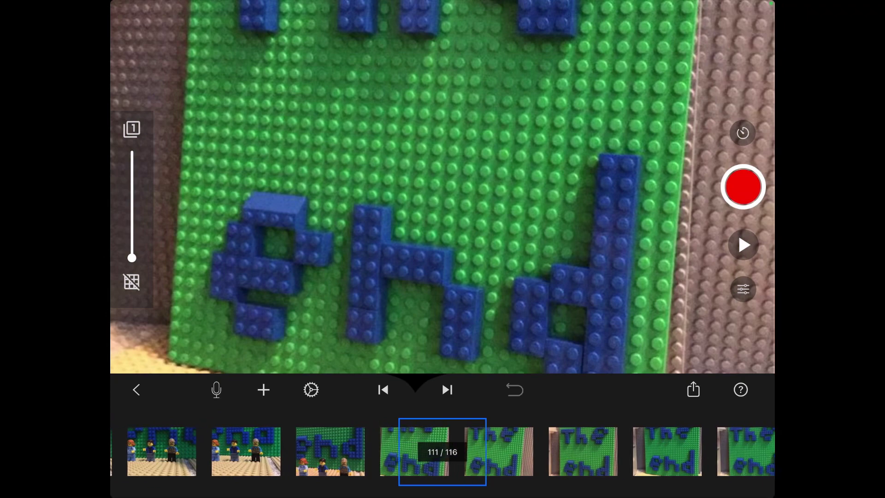
scroll(442, 452, "left", 1)
scroll(443, 452, "right", 1)
scroll(442, 451, "right", 1)
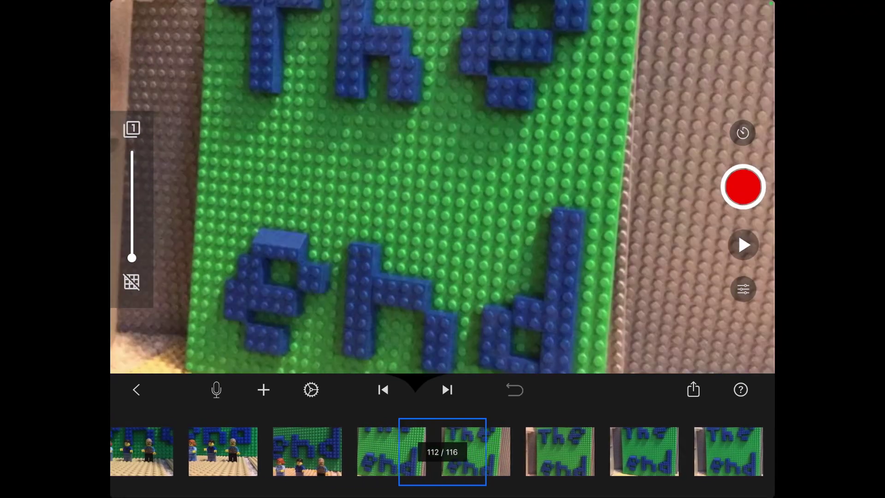
scroll(443, 452, "left", 1)
left_click(137, 390)
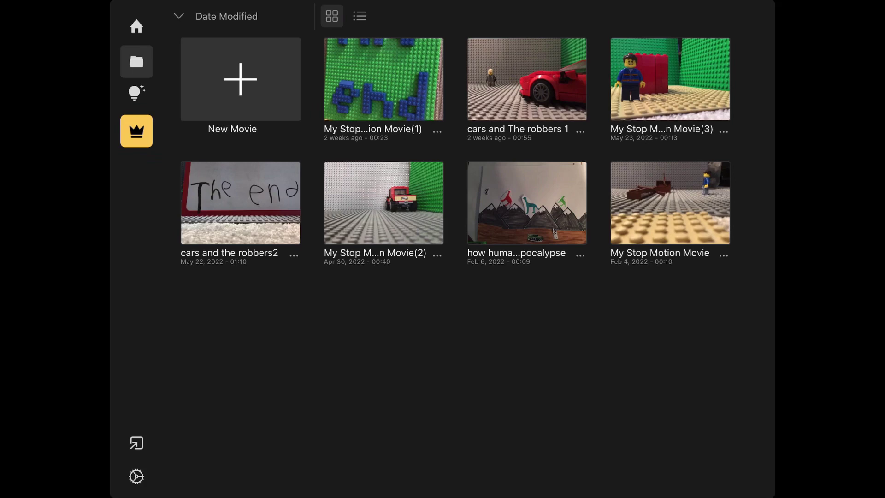
Step: Open the 'how huma...pocalypse' mountains-and-dinosaurs movie and play its 47 frames
left_click(527, 202)
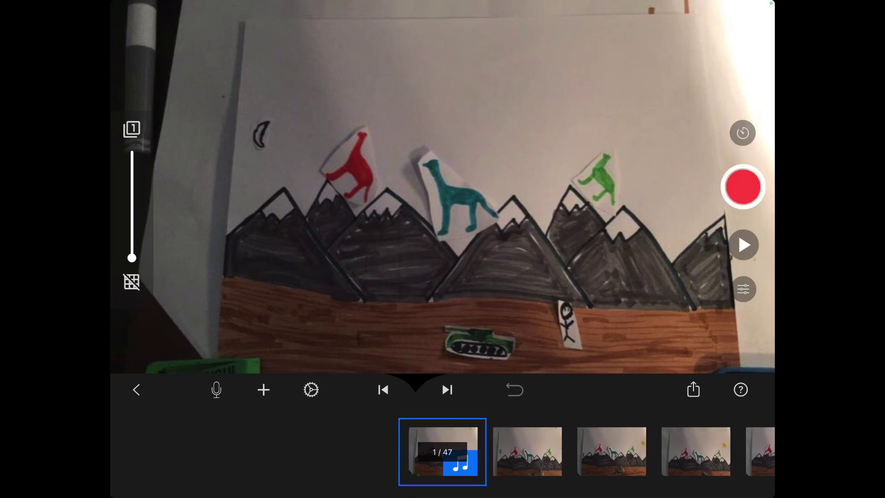
left_click(744, 245)
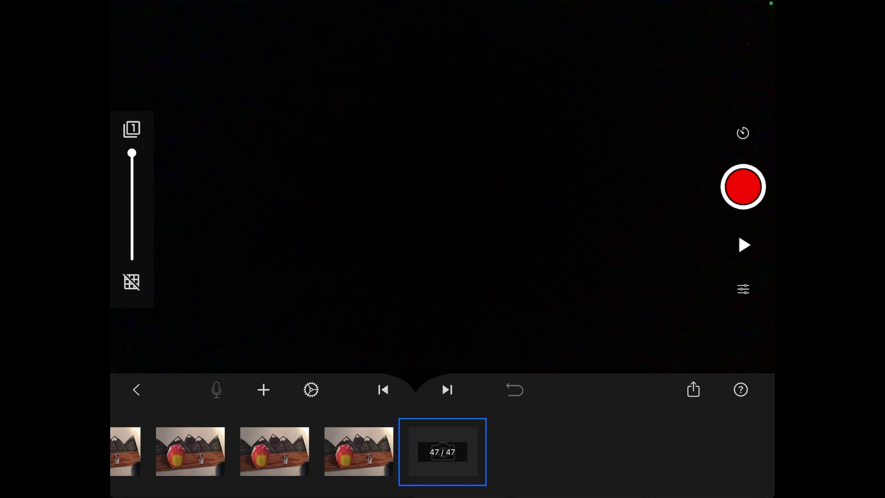
Step: Open My Stop Motion Movie, capture a stray black frame, then delete it to leave 52 frames
left_click(136, 390)
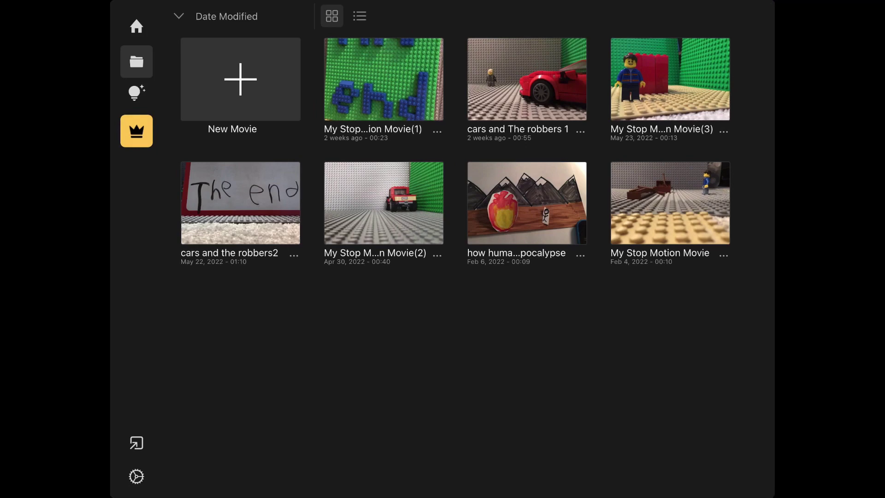
left_click(669, 203)
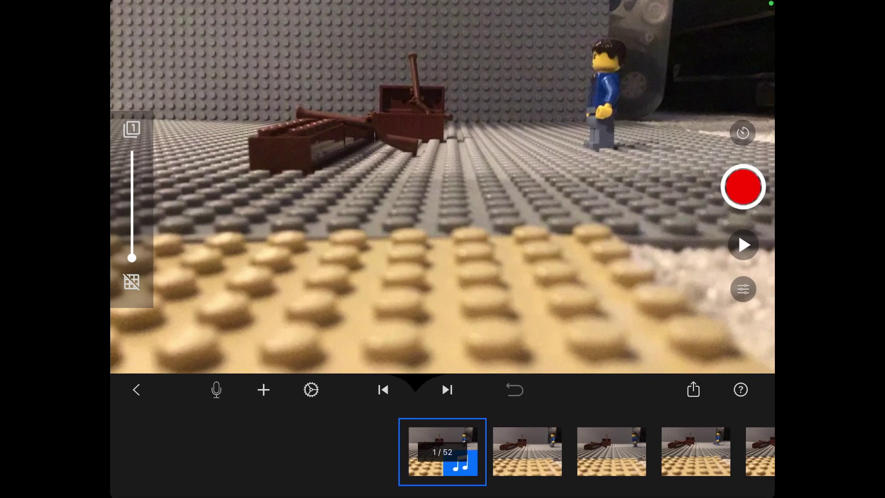
left_click(743, 187)
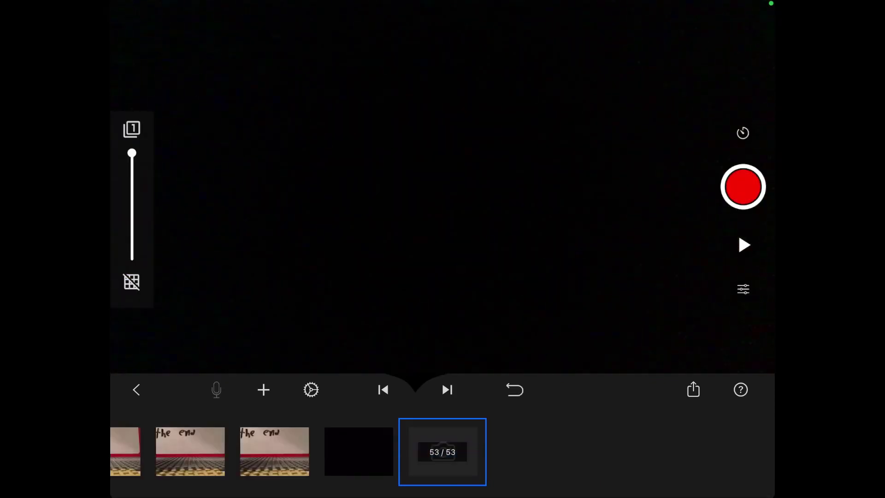
left_click(360, 452)
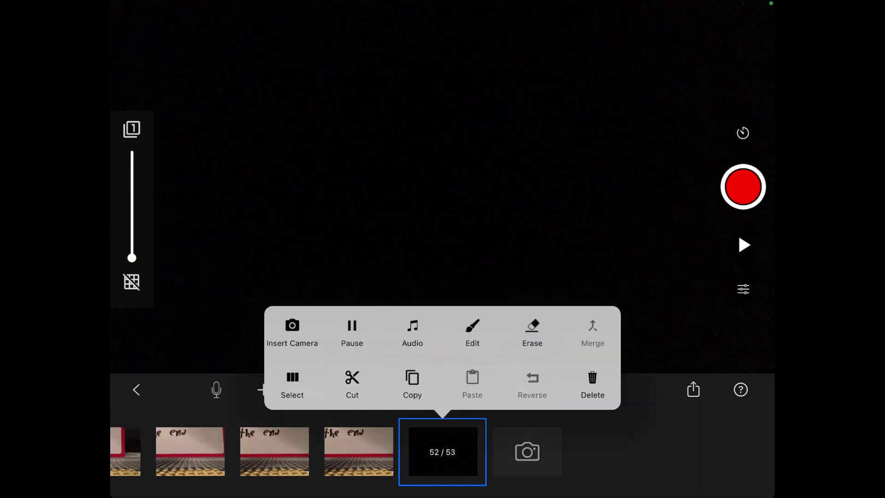
left_click(592, 383)
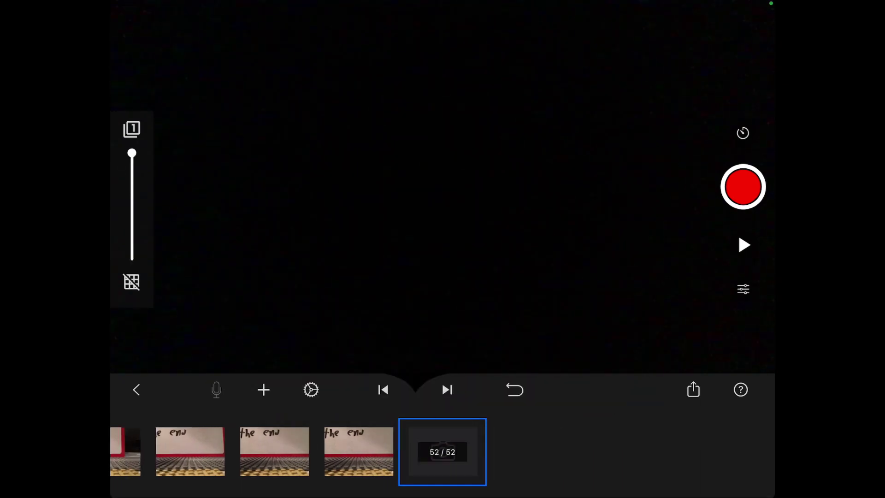
left_click_drag(277, 451, 623, 451)
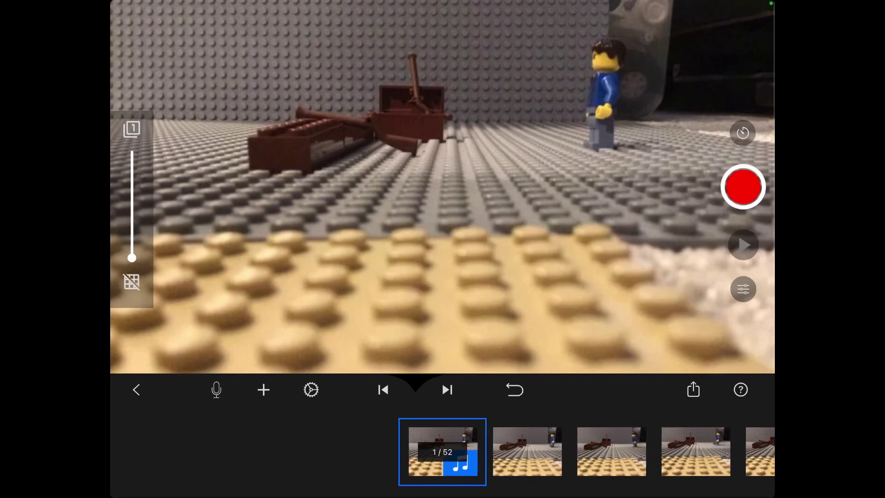
left_click(738, 233)
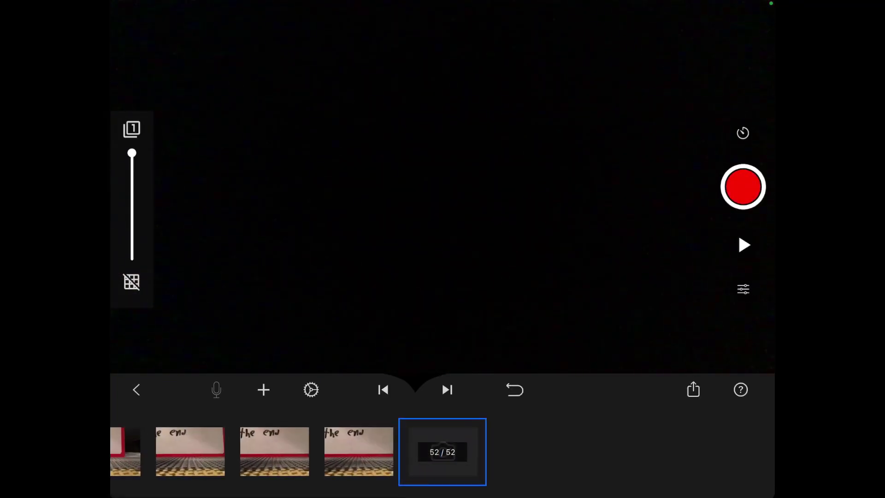
Step: Open My Stop M...n Movie(2), play the 203-frame red truck movie, and return to the gallery
left_click(136, 390)
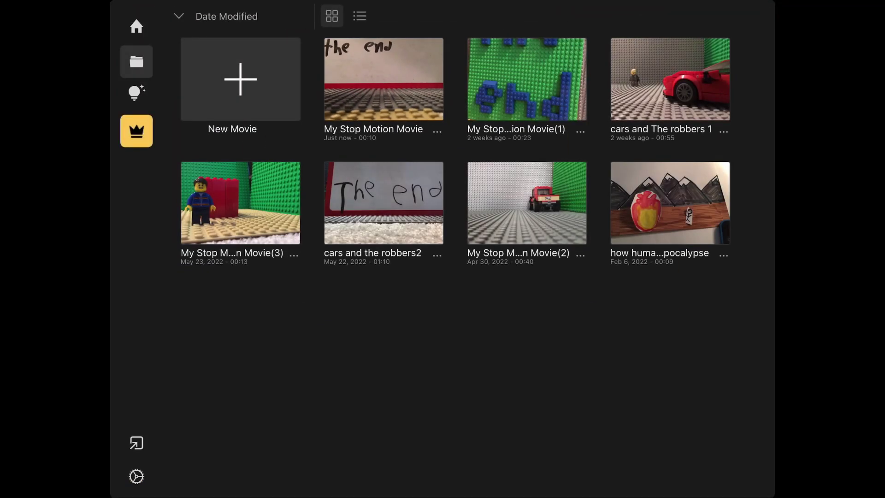
left_click(527, 203)
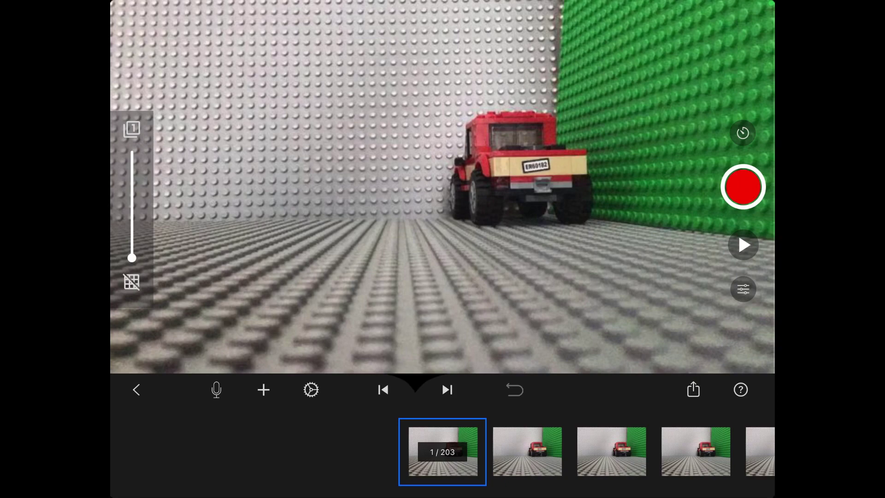
left_click(743, 245)
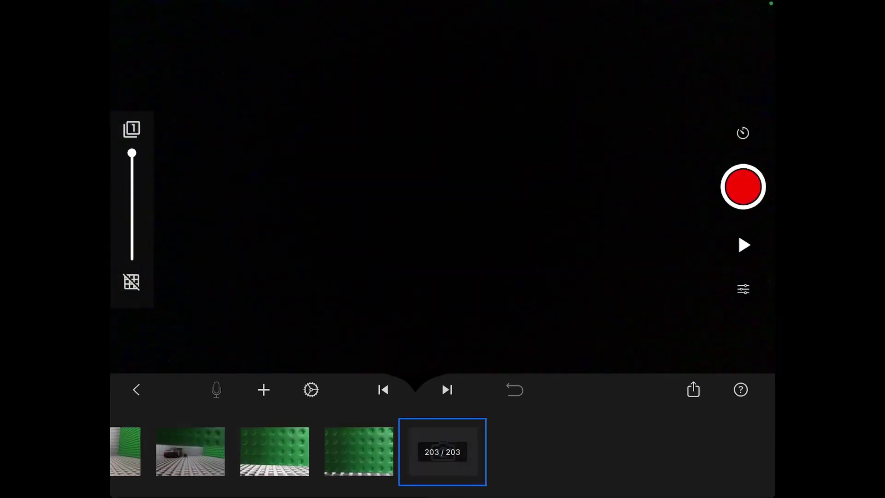
left_click(136, 390)
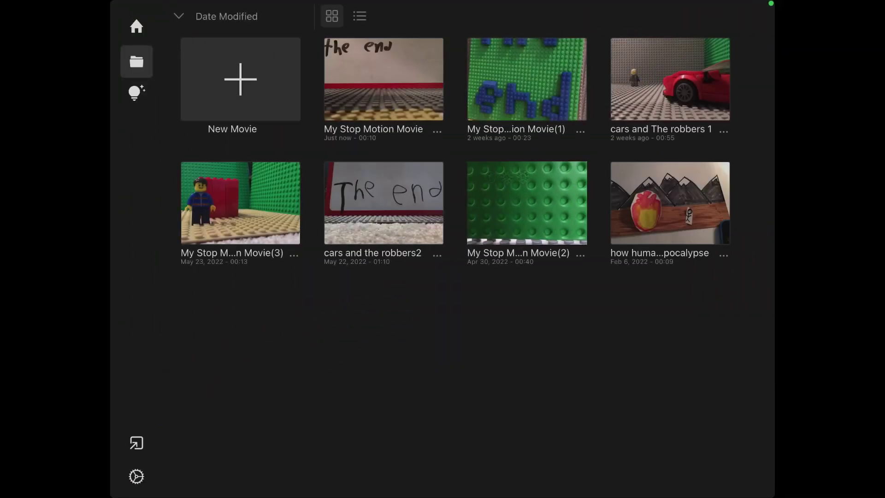